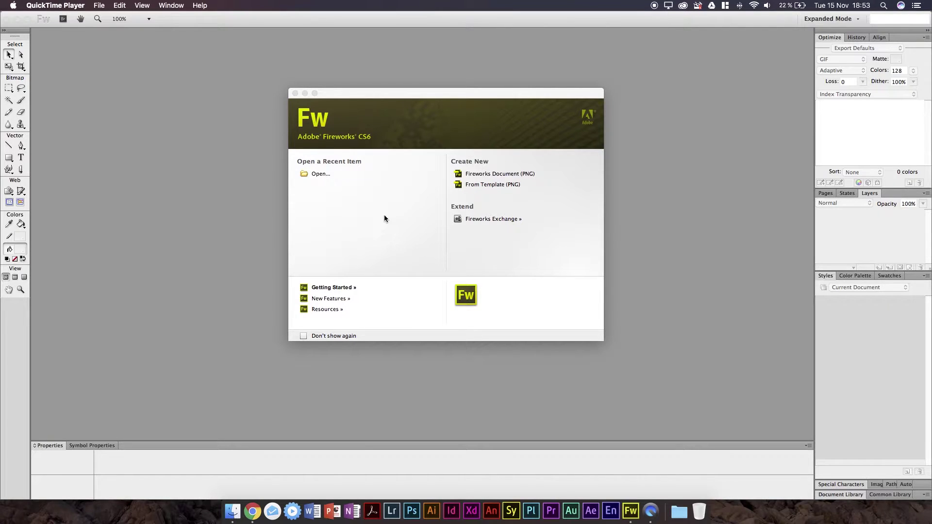
- Bring the Fireworks CS6 welcome screen to the front to make Fireworks the active application
left_click(384, 94)
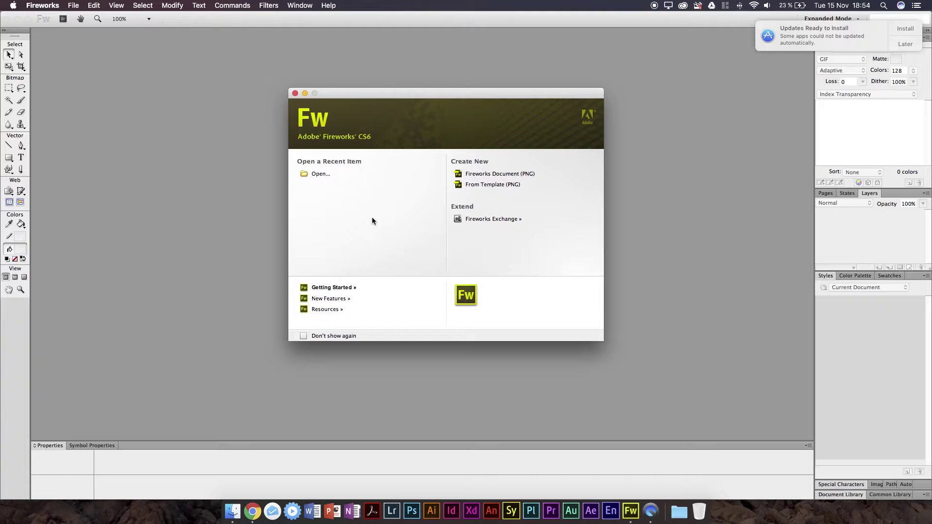
- Postpone the Updates Ready to Install notification with Later > Remind Me Tomorrow
left_click(912, 44)
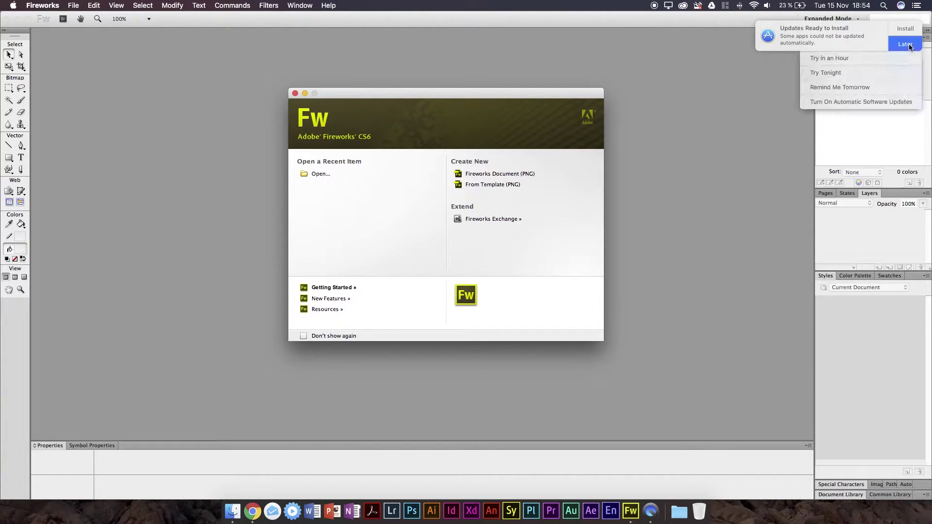
left_click(841, 86)
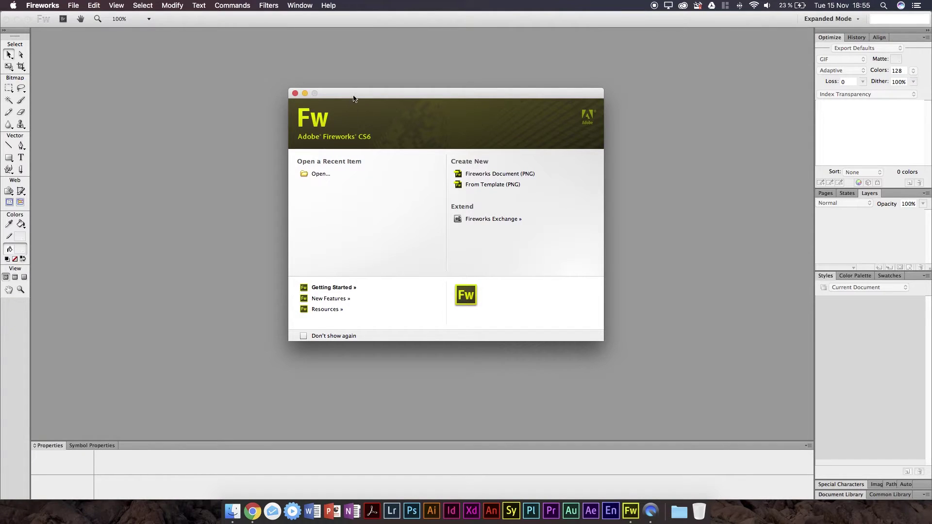
left_click_drag(354, 95, 310, 105)
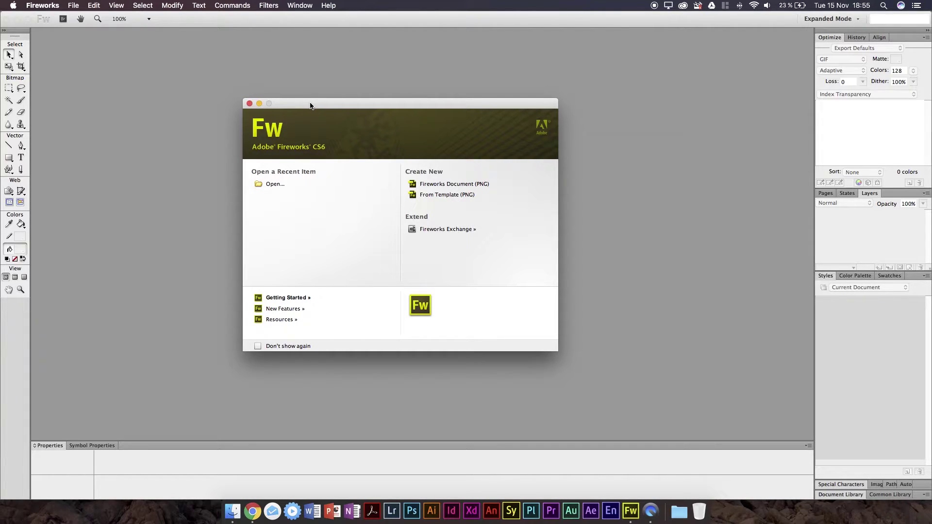
left_click_drag(313, 106, 339, 122)
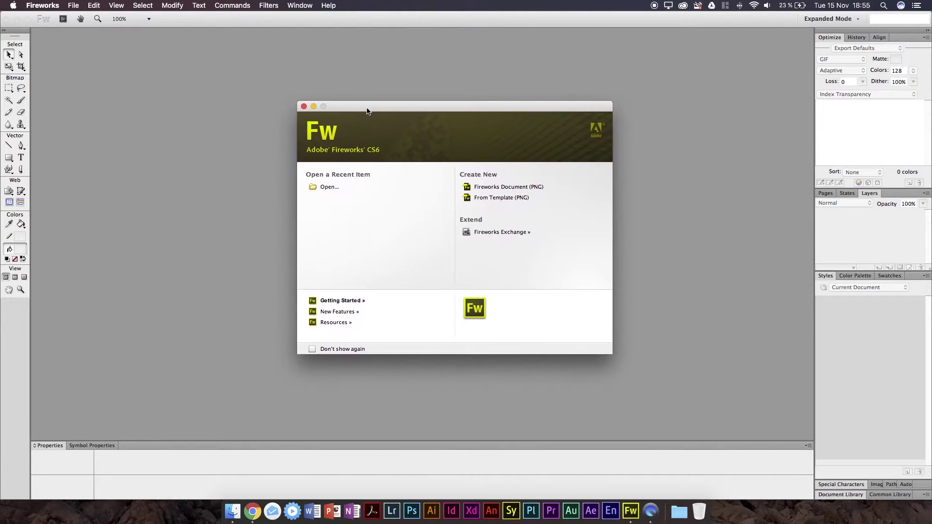
left_click_drag(385, 108, 357, 117)
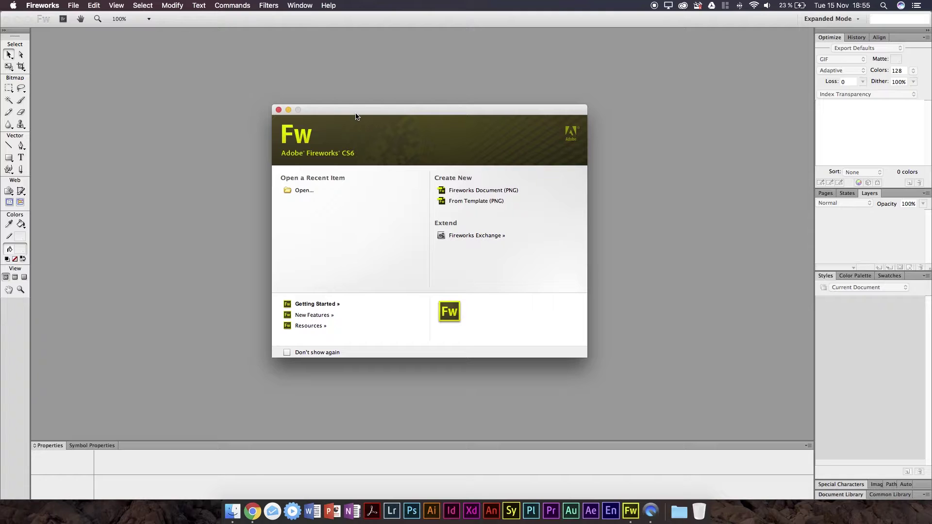
mouse_move(356, 116)
left_mouse_down()
mouse_move(339, 121)
mouse_move(373, 89)
mouse_move(358, 104)
left_mouse_up()
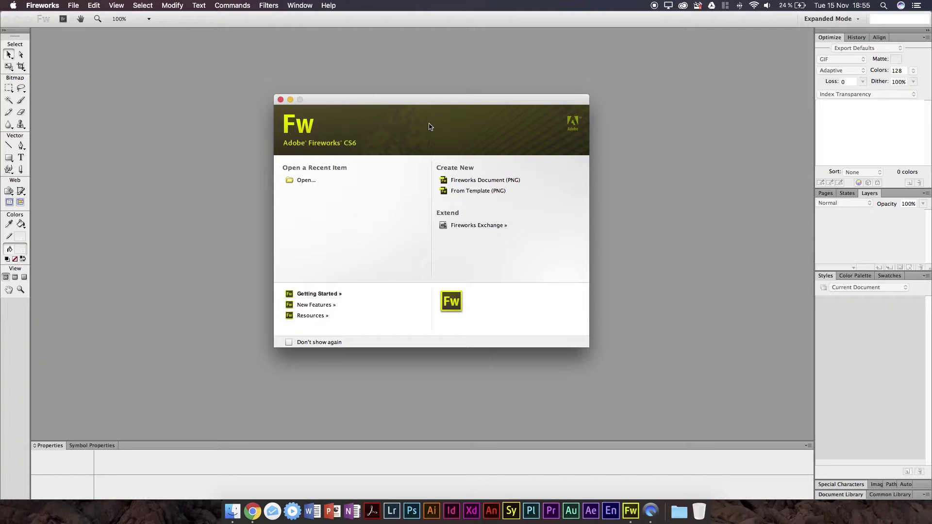
left_click_drag(431, 103, 490, 97)
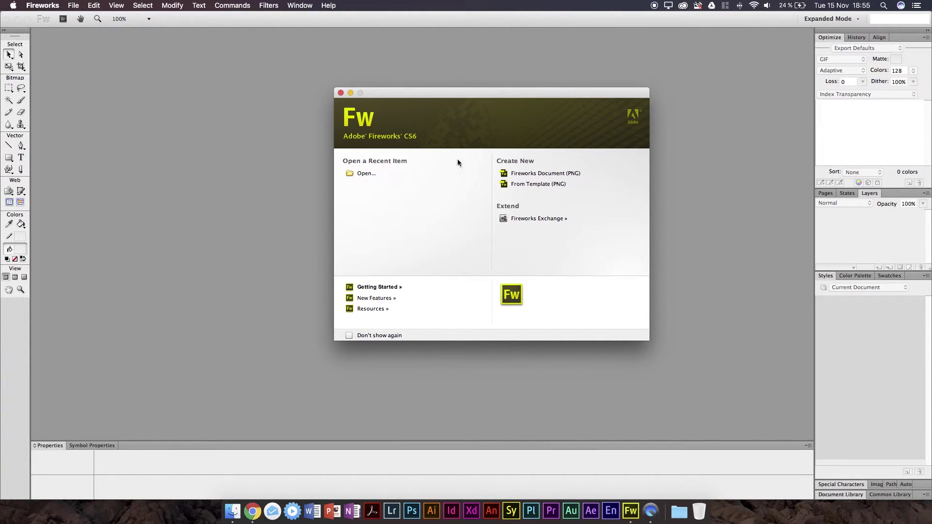
left_click_drag(434, 93, 411, 92)
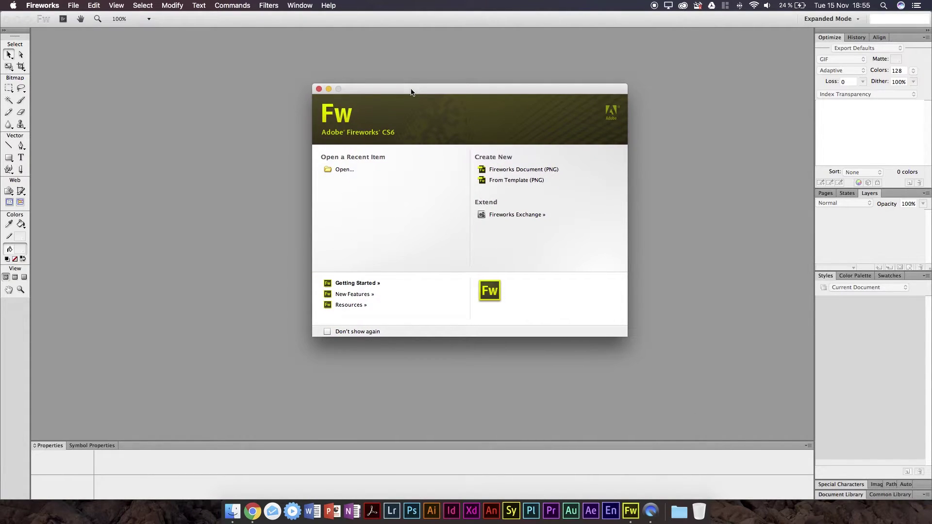
- Start a new Fireworks Document (PNG) and nudge the New Document dialog showing 500 × 500 px at 72 ppi
left_click(528, 174)
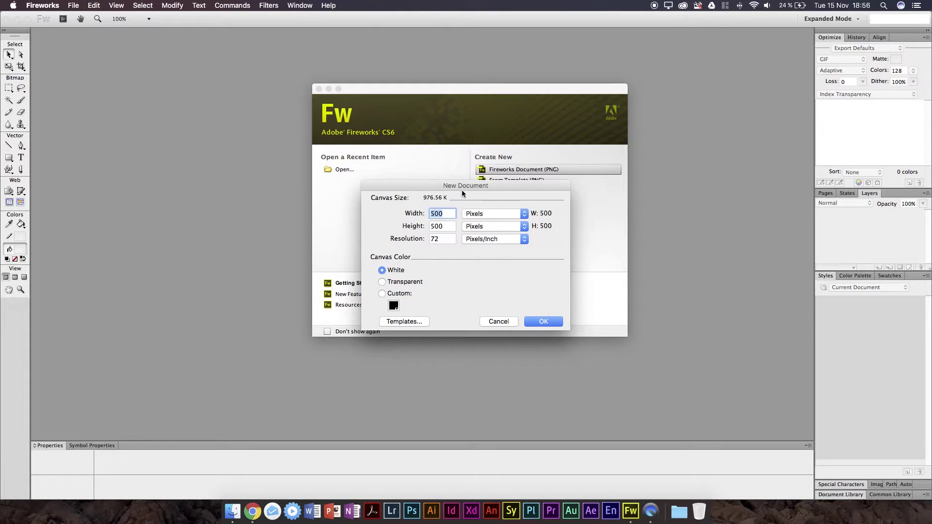
left_click_drag(462, 186, 436, 196)
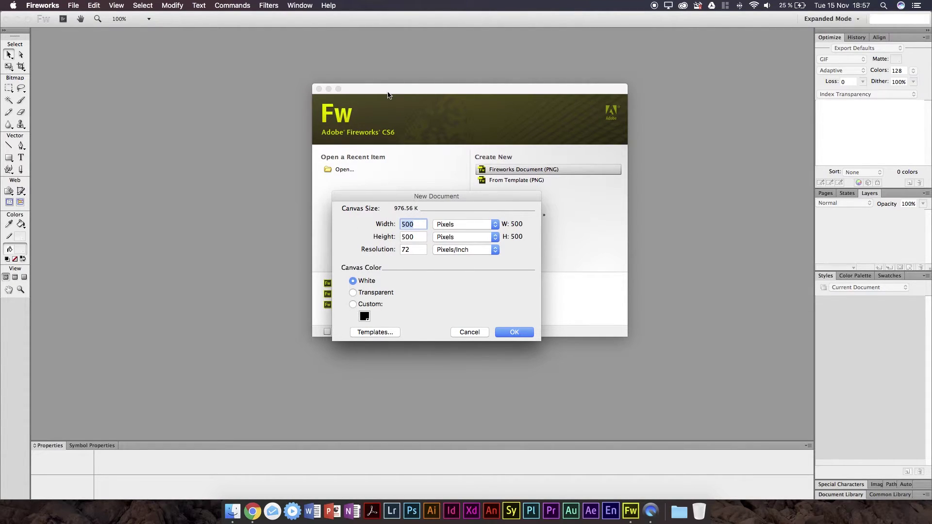
left_click(374, 294)
left_click(374, 307)
left_click(370, 282)
left_click(415, 236)
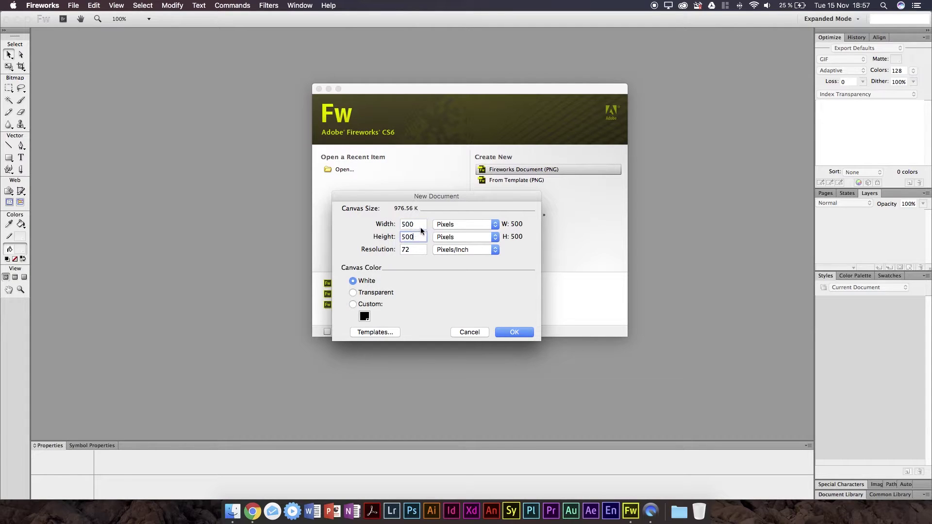
left_click(421, 250)
left_click(446, 251)
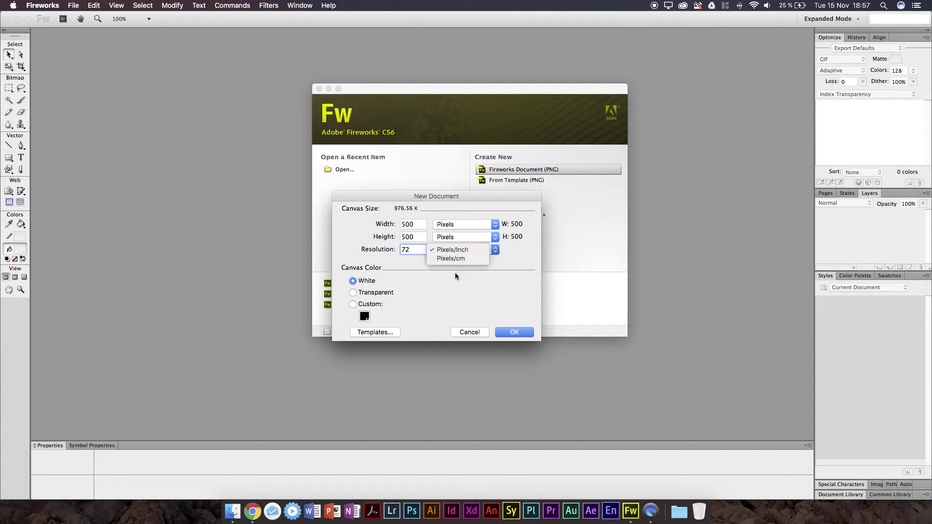
left_click(451, 253)
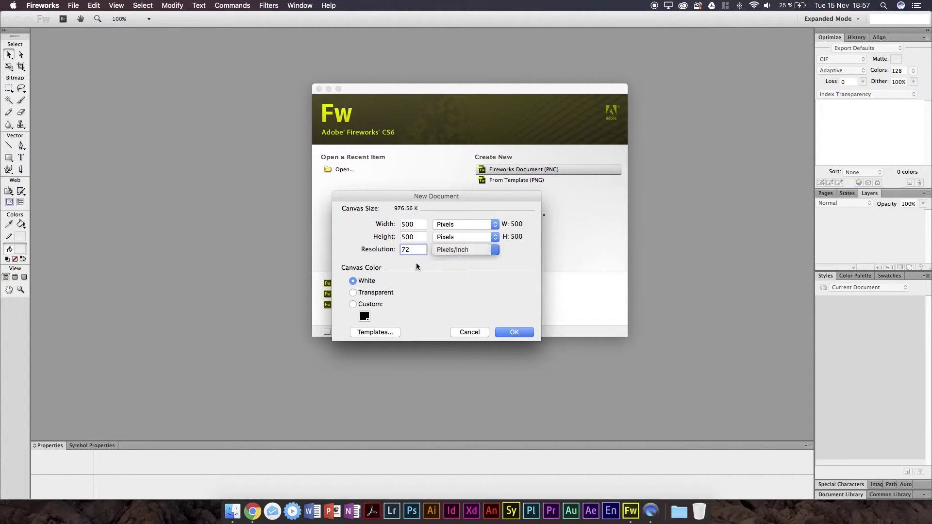
left_click(416, 236)
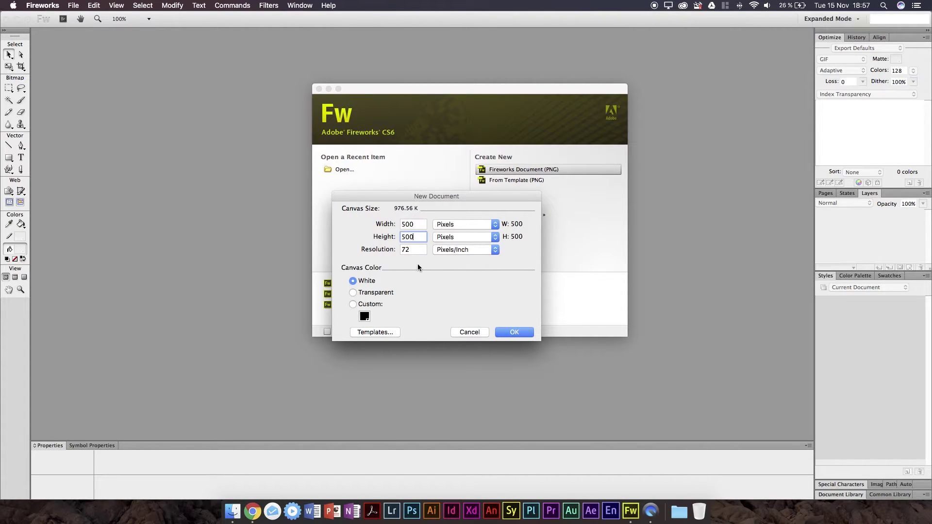
left_click(416, 225)
left_click(516, 332)
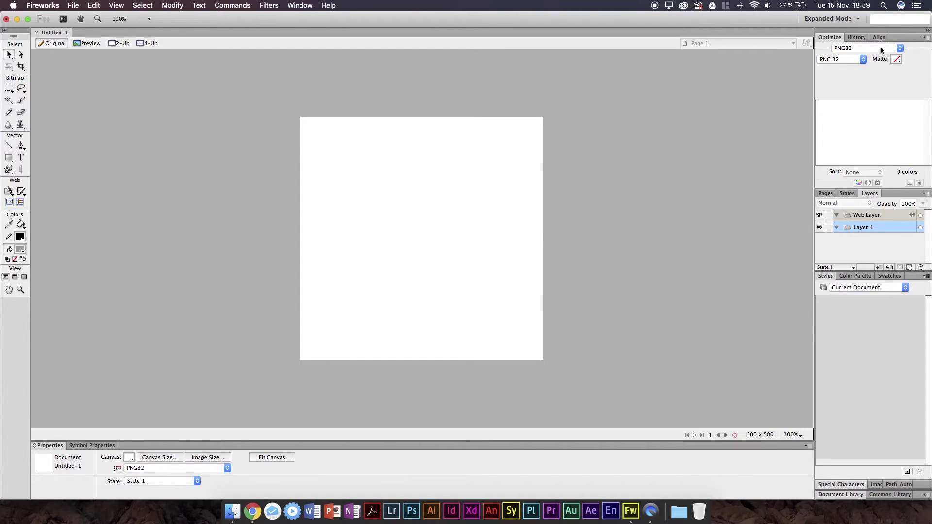
left_click(840, 20)
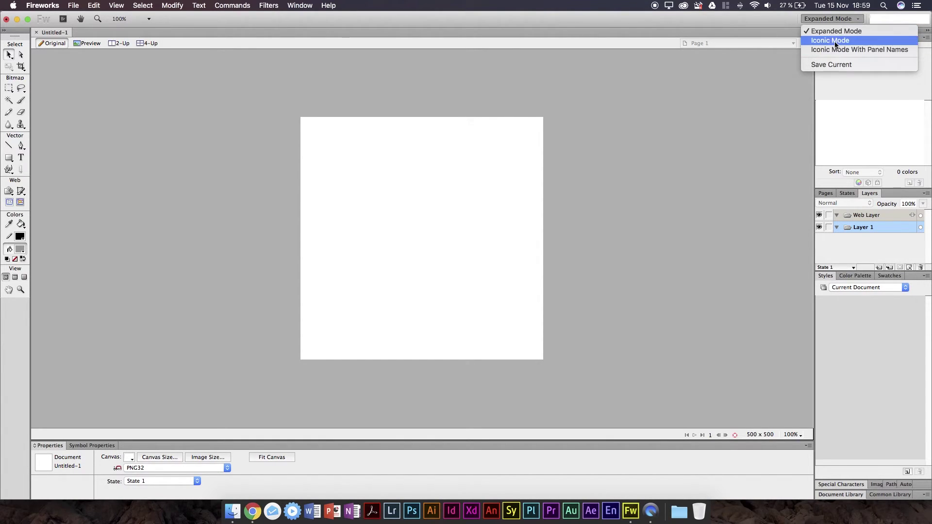
left_click(845, 41)
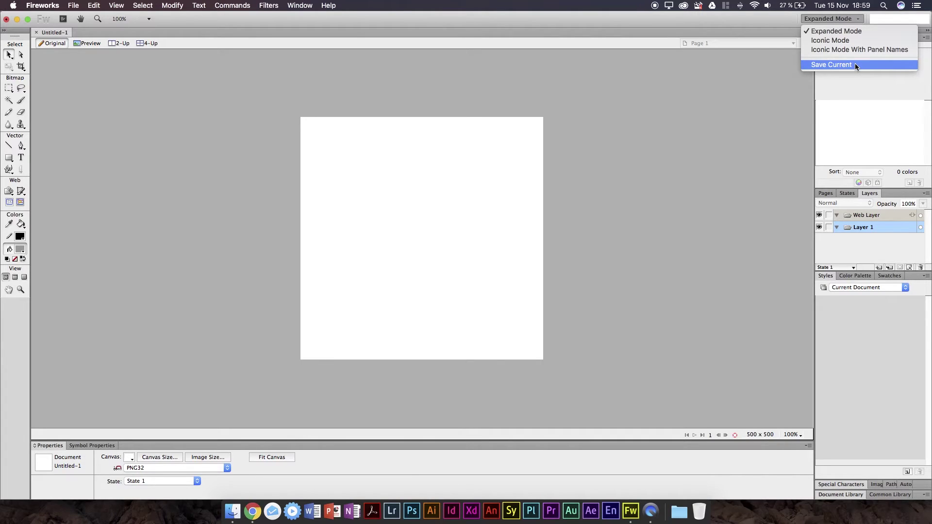
left_click(700, 162)
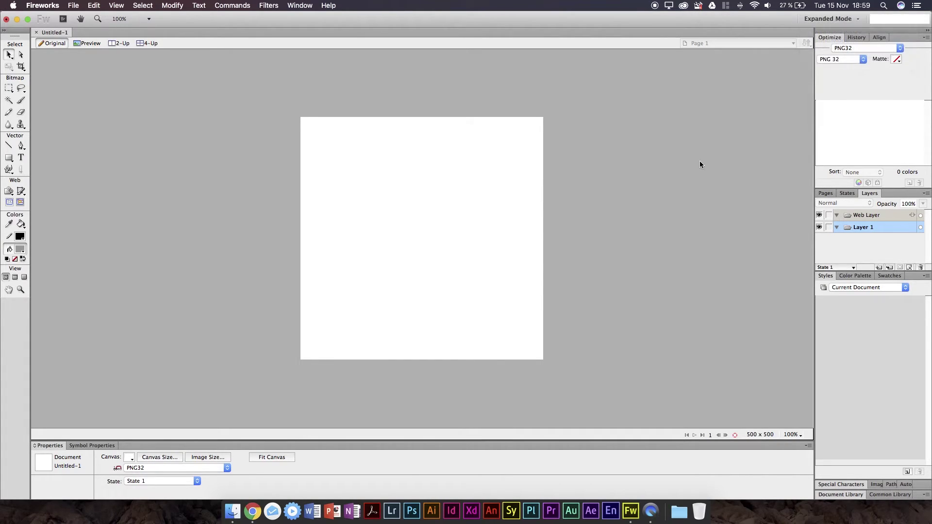
- Cycle through the Pages, States and Layers panels, ending on Pages showing Page 1
left_click(826, 193)
left_click(848, 193)
left_click(867, 194)
left_click(825, 194)
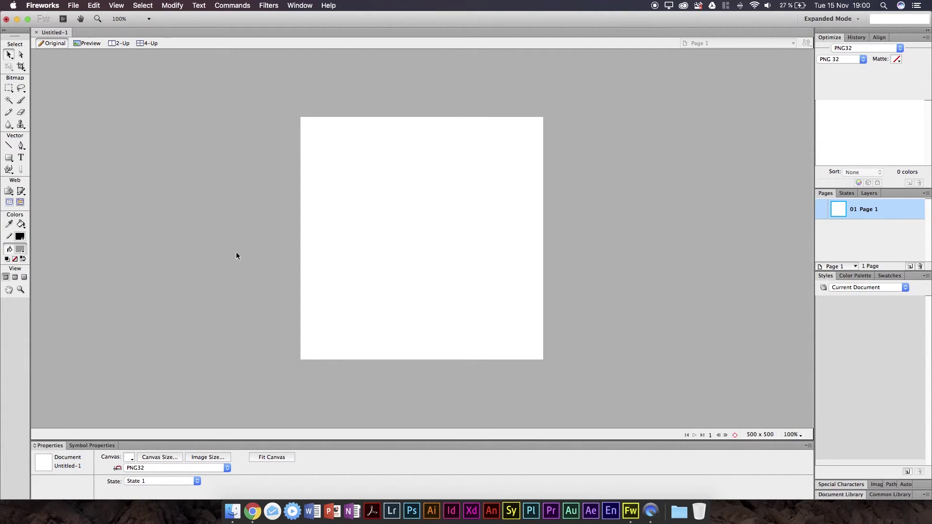
left_click(869, 193)
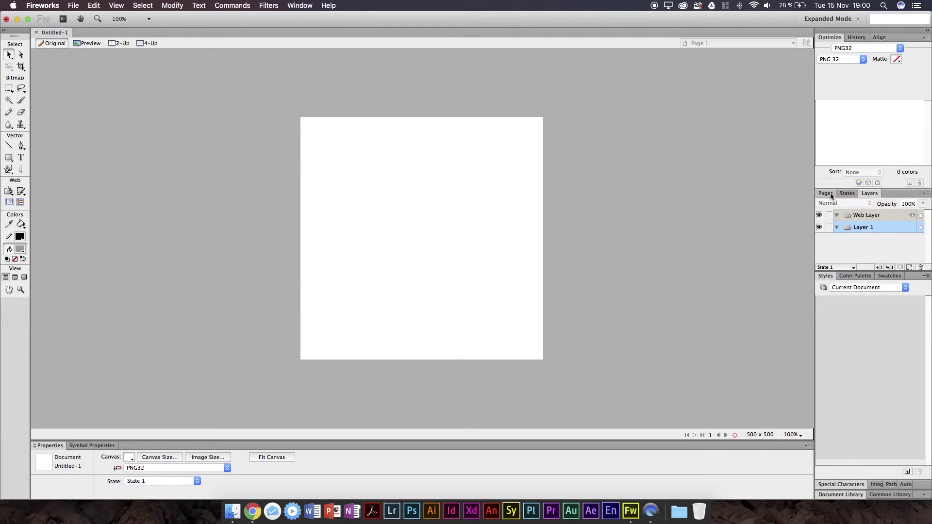
left_click(847, 193)
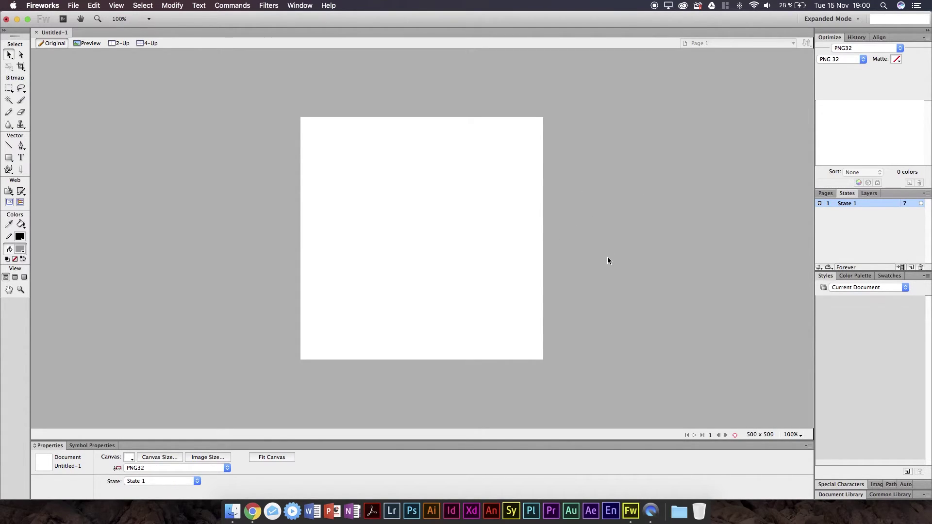
left_click(827, 193)
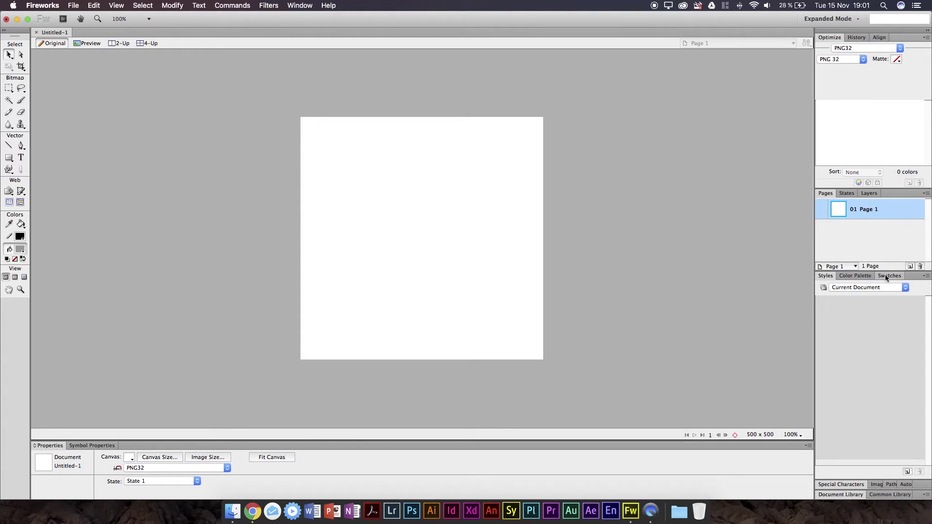
left_click(856, 267)
left_click(869, 270)
- Try the Marquee and Lasso tools, then scribble loops on the canvas with the Pencil and Brush
left_click(9, 157)
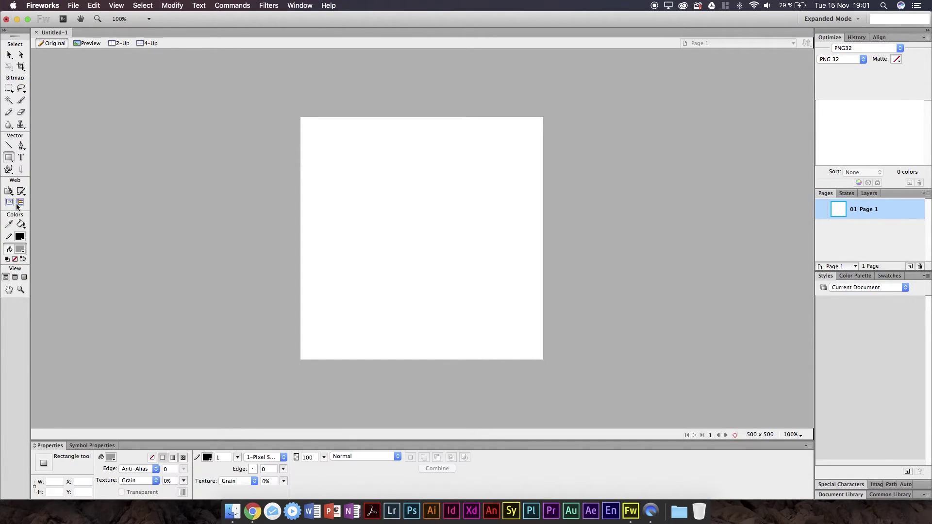
left_click(10, 88)
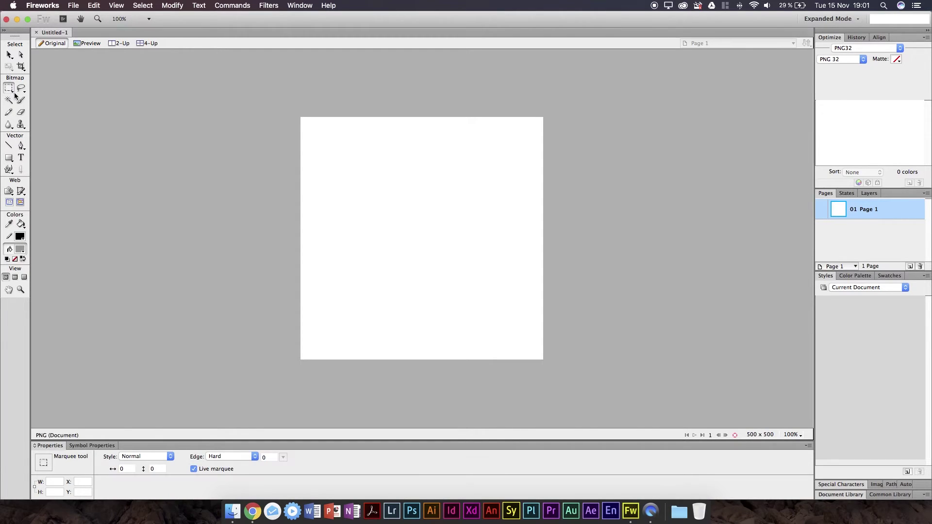
left_click(21, 88)
left_click(14, 115)
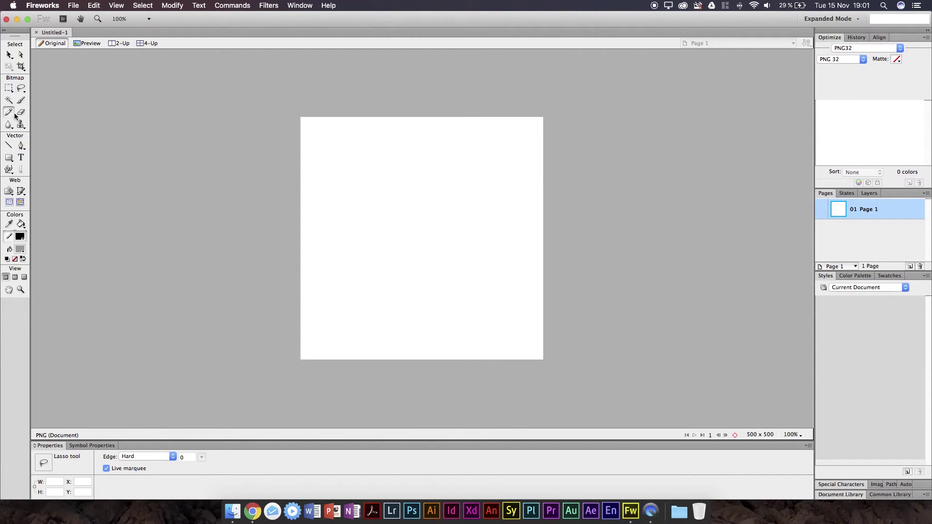
left_click_drag(422, 254, 424, 255)
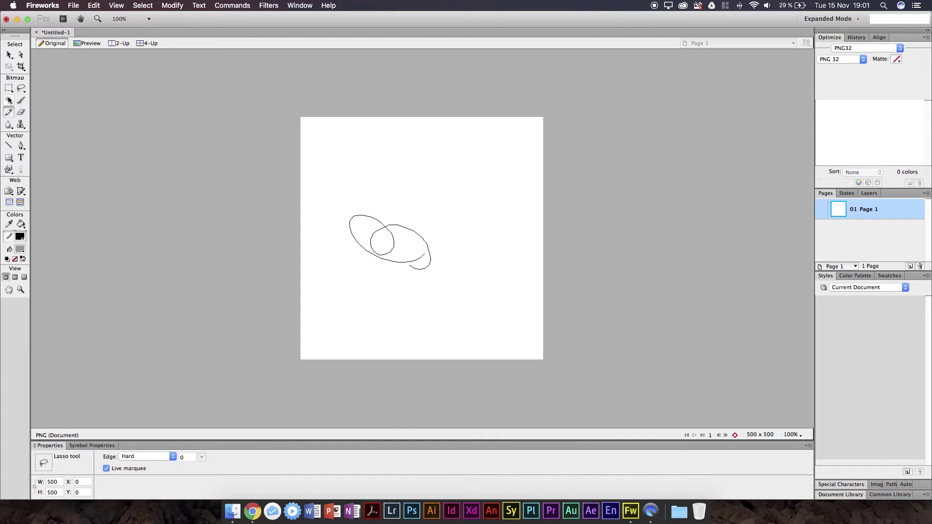
left_click(20, 100)
mouse_move(418, 181)
left_mouse_down()
mouse_move(349, 194)
mouse_move(547, 191)
left_mouse_up()
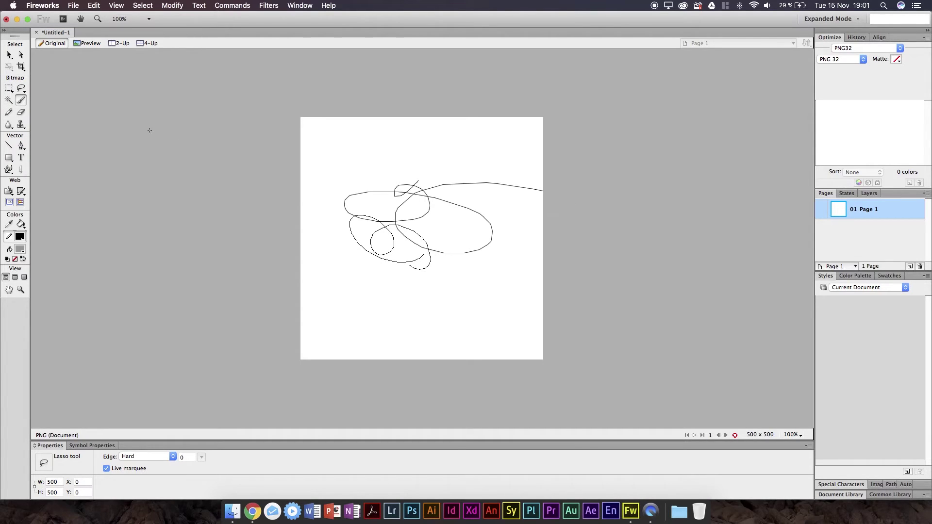
- Erase part of the lower loops and blur the crossing strokes left of centre
left_click(21, 113)
mouse_move(439, 262)
left_mouse_down()
mouse_move(407, 242)
mouse_move(412, 264)
mouse_move(432, 244)
left_mouse_up()
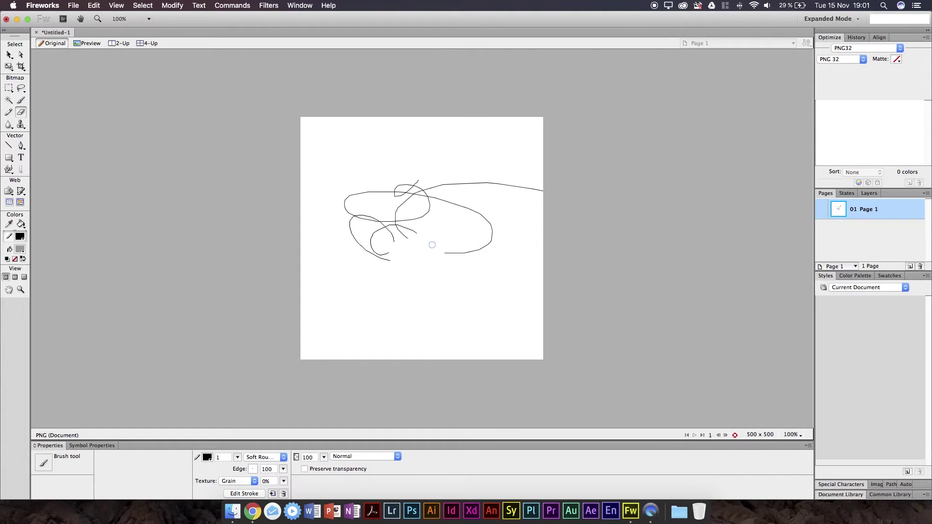
left_click(9, 125)
left_click_drag(374, 221, 395, 228)
left_click(21, 124)
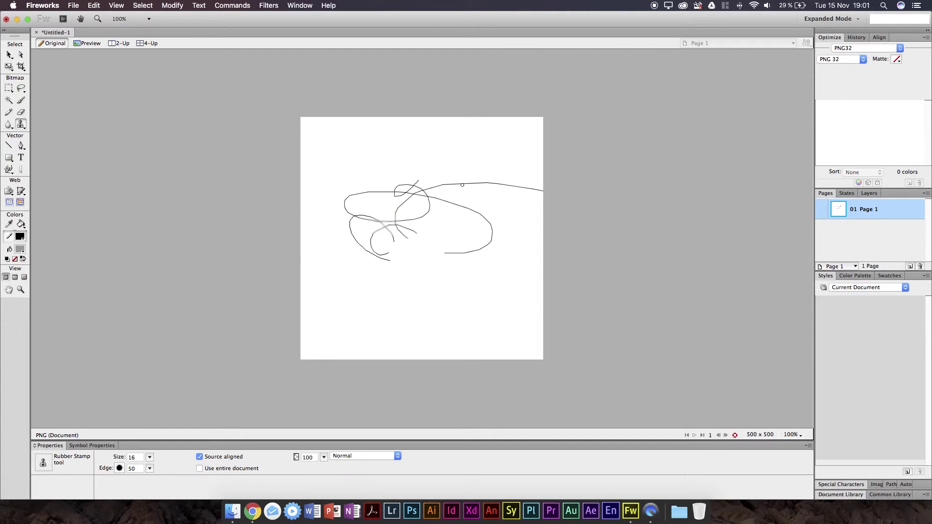
- Draw a grey filled rectangle in the canvas's upper left with the Rectangle tool
left_click(9, 155)
left_click_drag(344, 142, 434, 199)
left_click(21, 156)
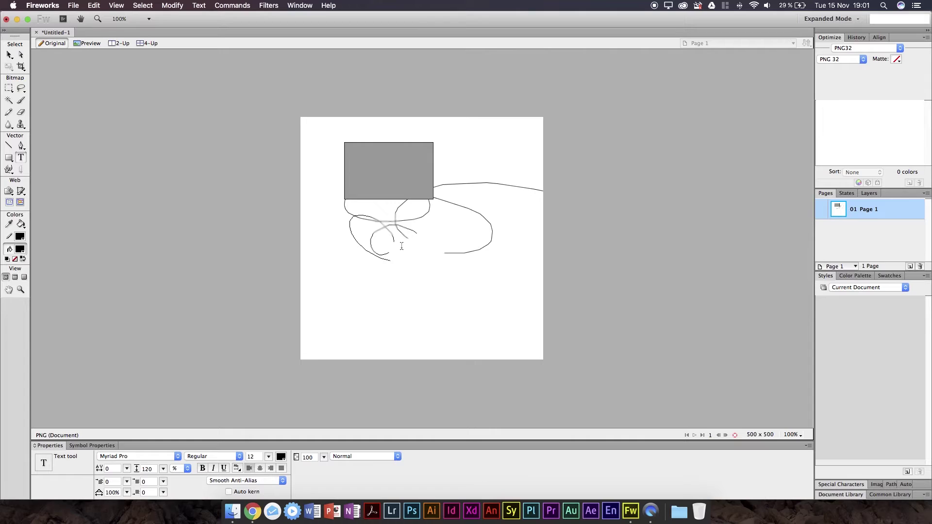
- Switch from the Freeform tool through the Line tool to the Pointer tool
left_click(9, 169)
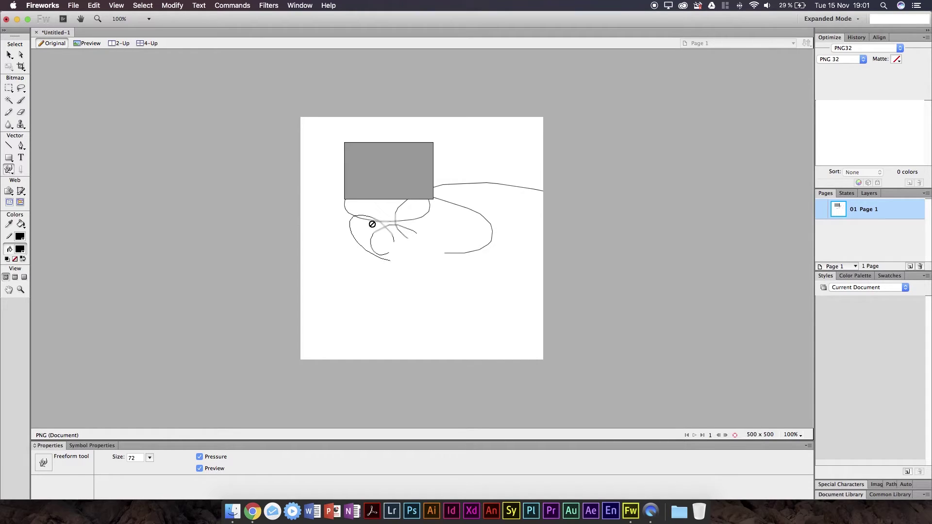
left_click(8, 145)
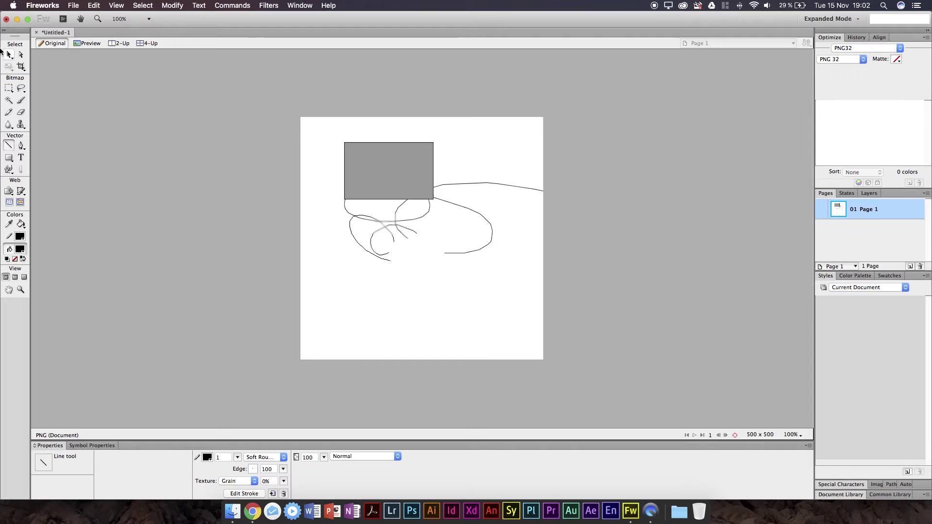
left_click(9, 54)
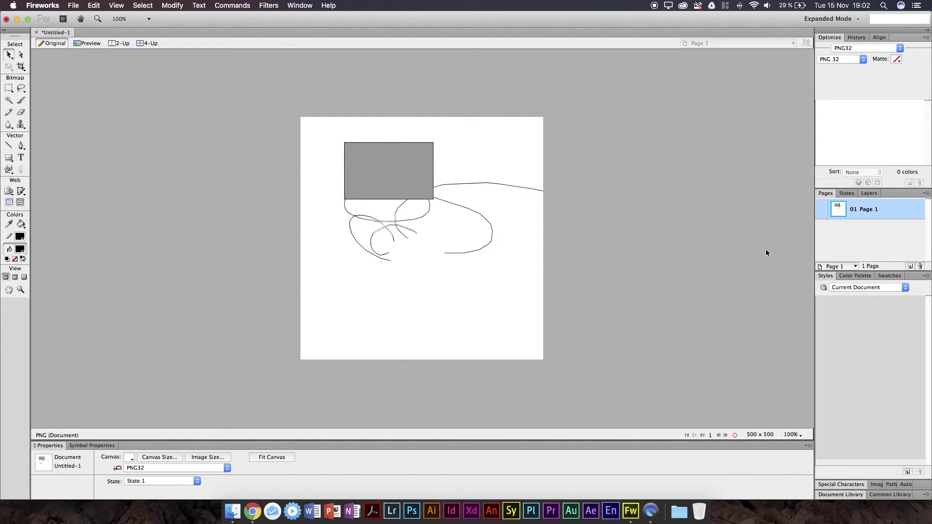
left_click(173, 6)
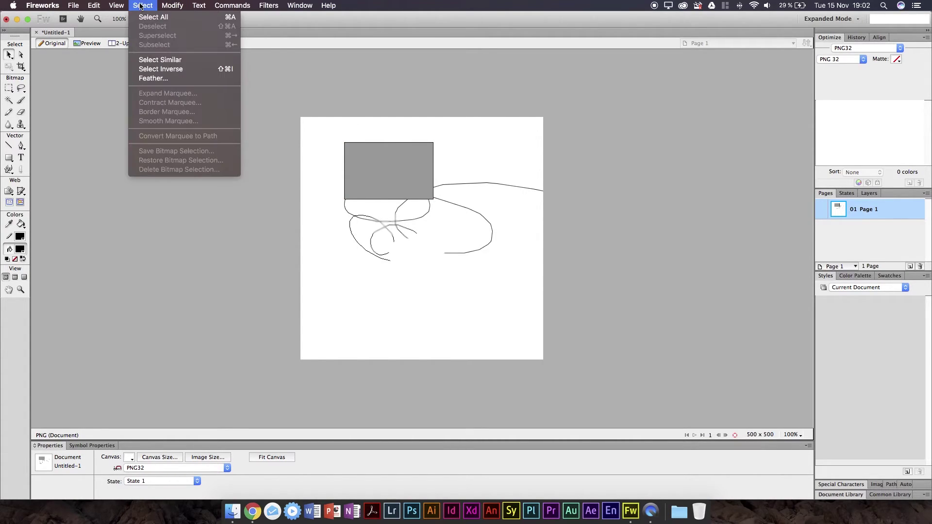
left_click(141, 7)
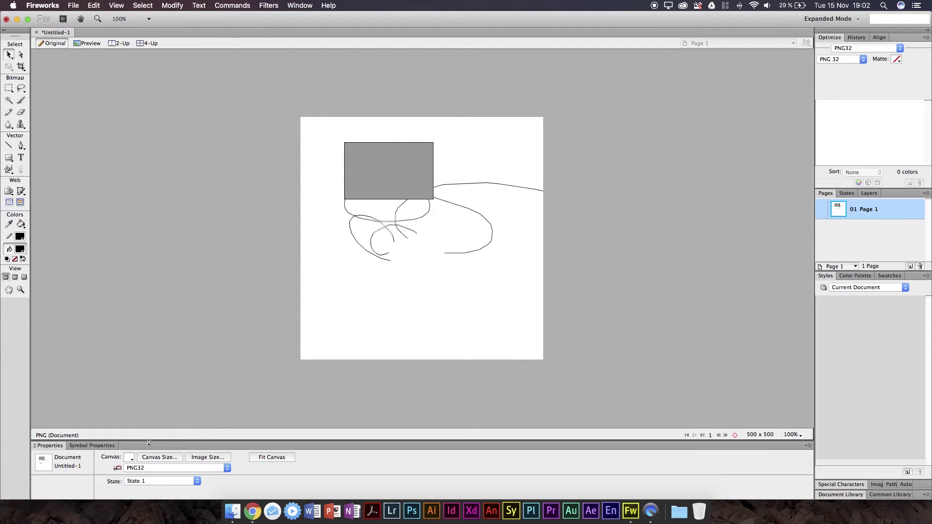
left_click(54, 445)
left_click(54, 445)
- Delete the grey rectangle, then box-select and delete all the freehand curves
left_click(393, 194)
left_click(338, 146)
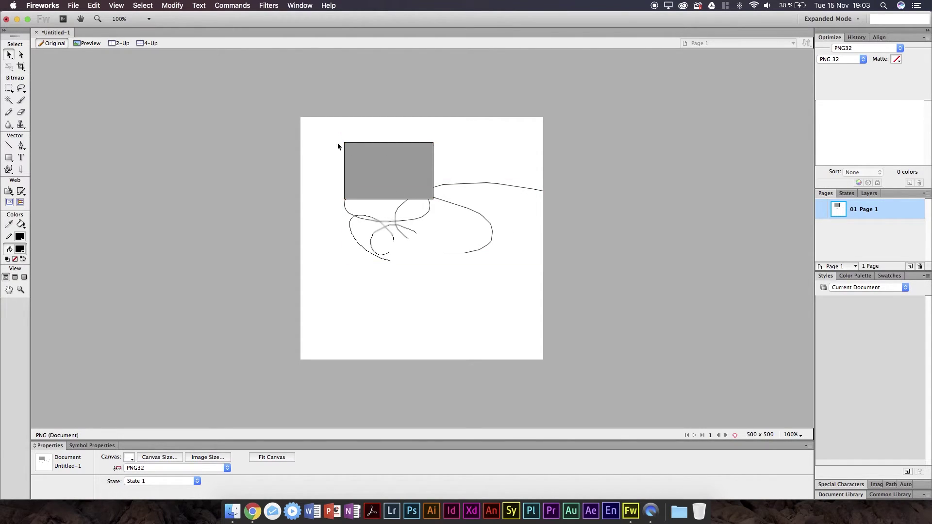
left_click(376, 173)
key("Delete")
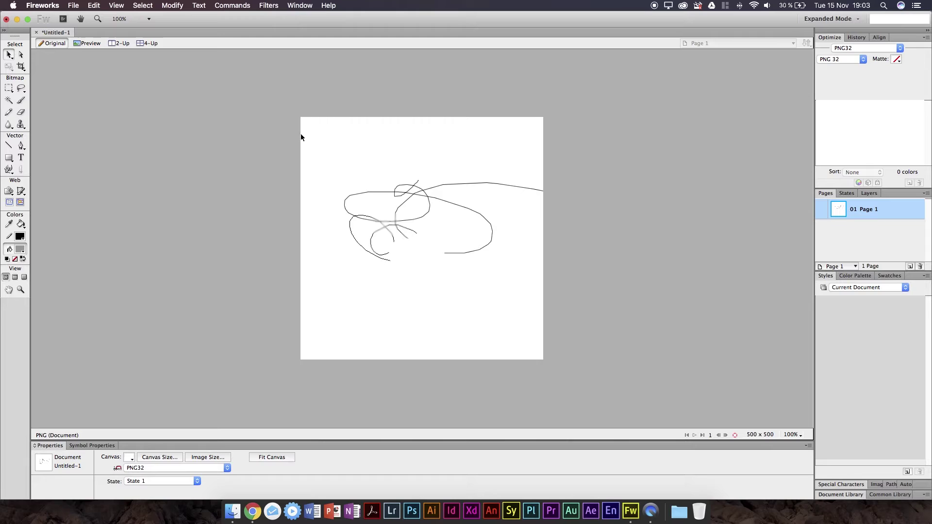
left_click_drag(301, 134, 553, 295)
key("Delete")
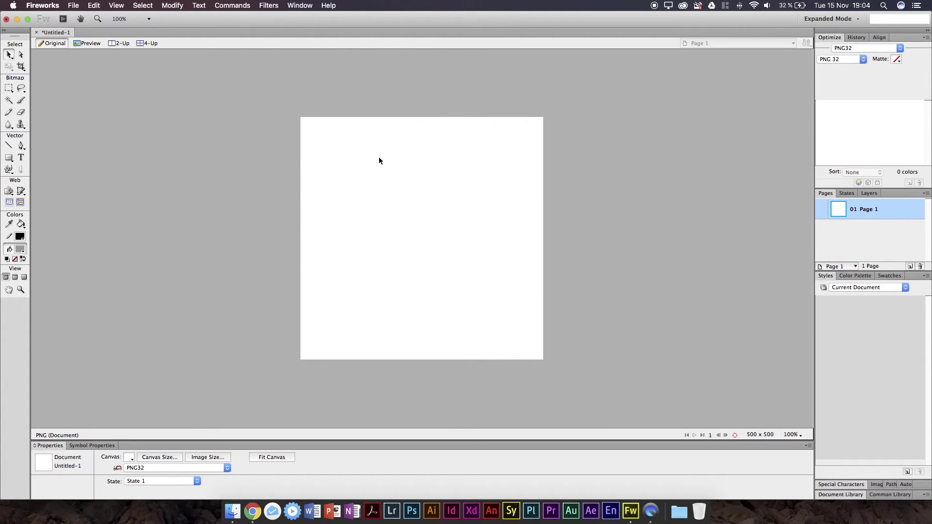
- Sweep a Pointer box over the empty canvas, then activate the Marquee tool via the Rectangle tool
left_click_drag(318, 138, 475, 234)
left_click(8, 157)
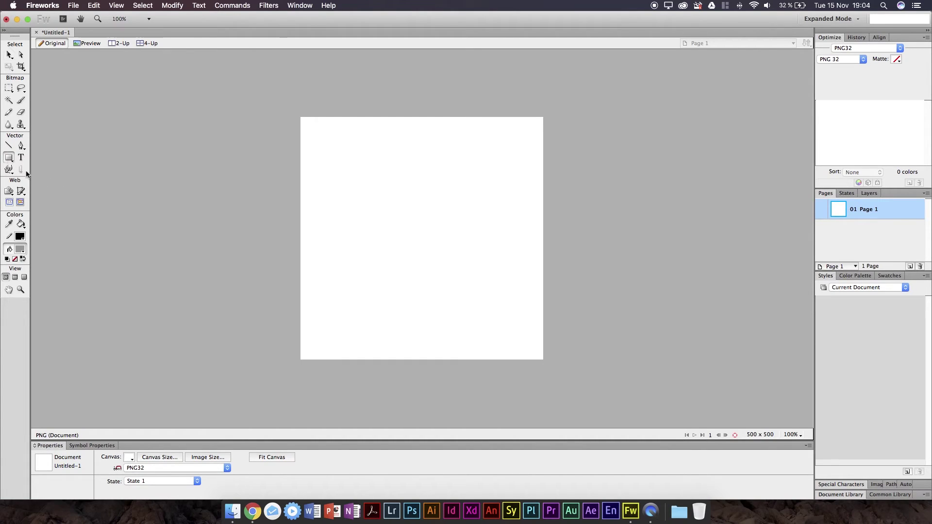
left_click(8, 146)
left_click(9, 88)
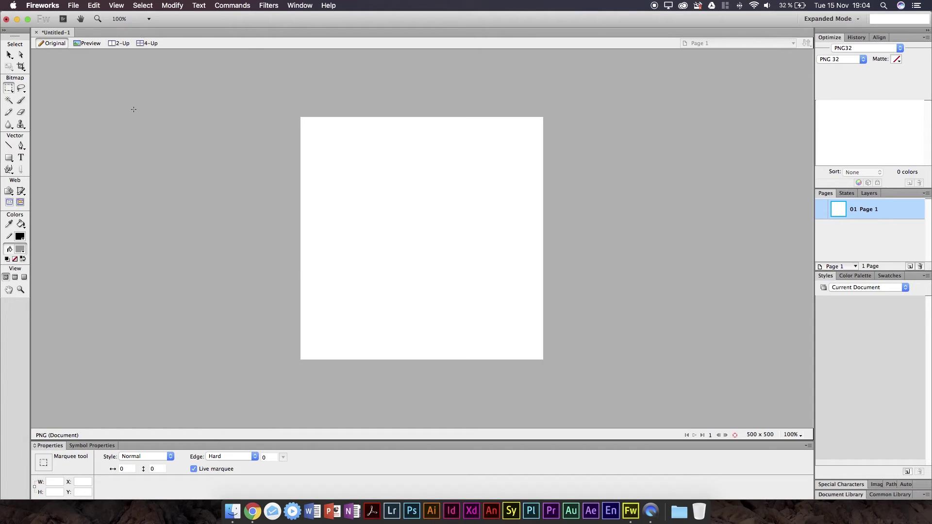
left_click(199, 5)
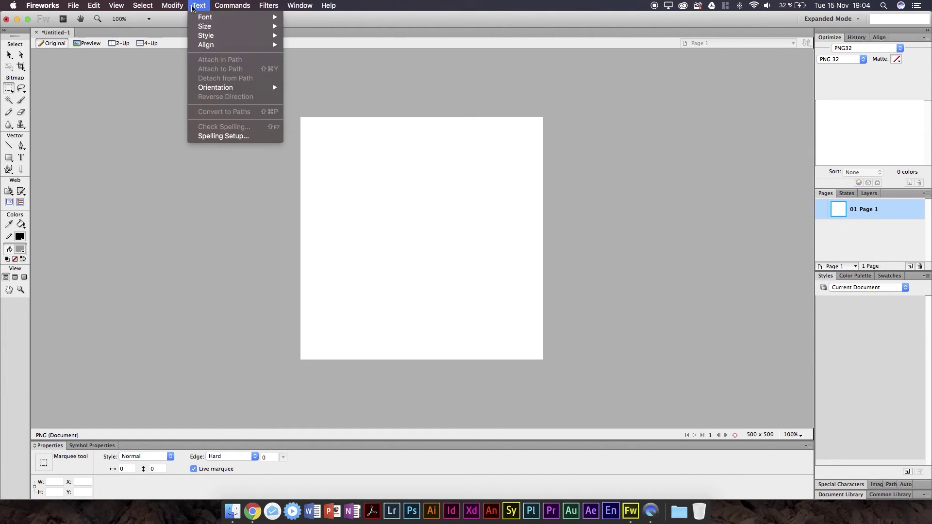
mouse_move(249, 6)
mouse_move(290, 4)
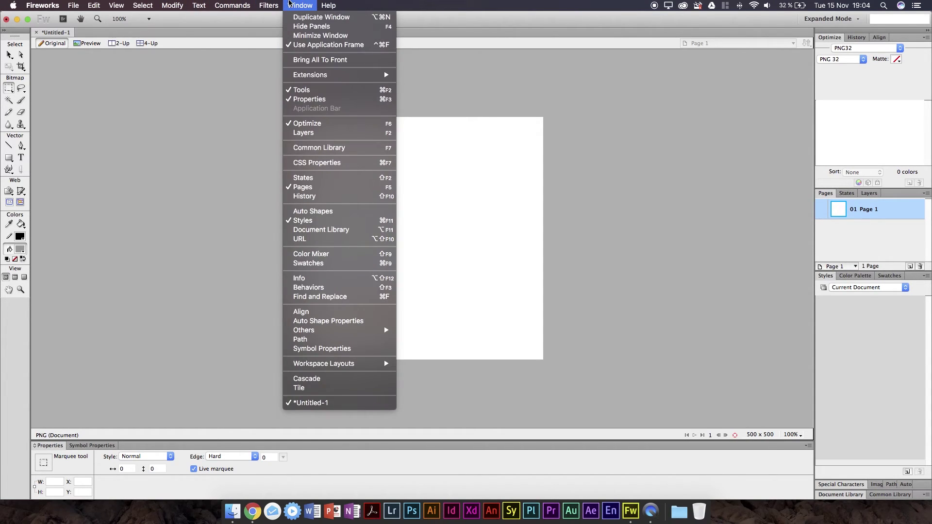
left_click(290, 4)
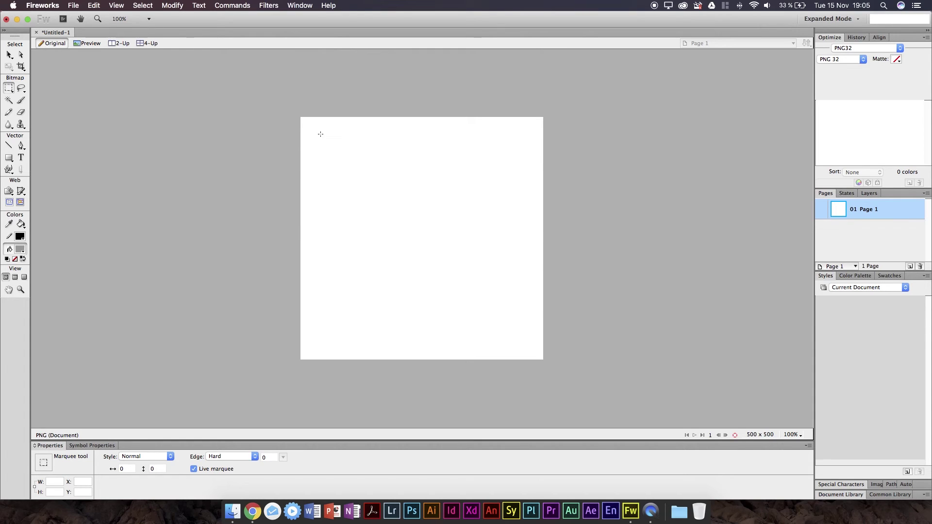
left_click_drag(320, 134, 522, 343)
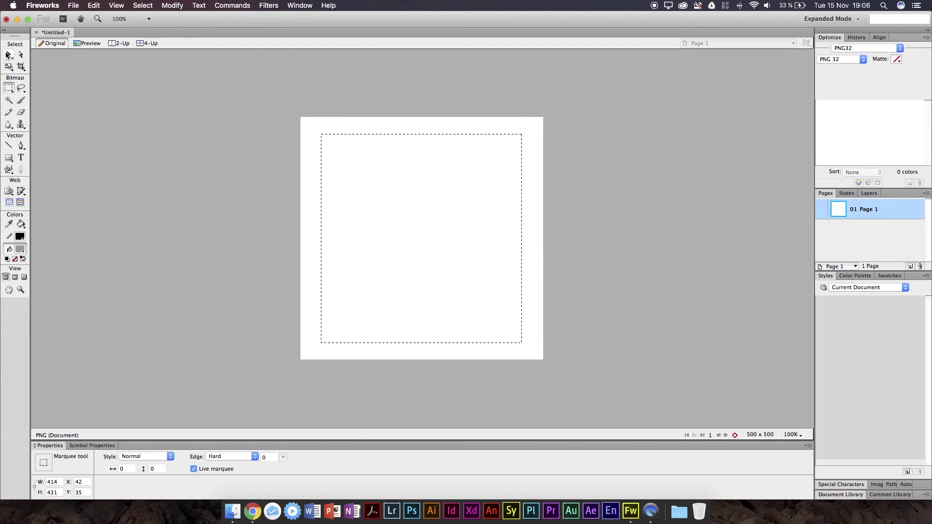
left_click(9, 54)
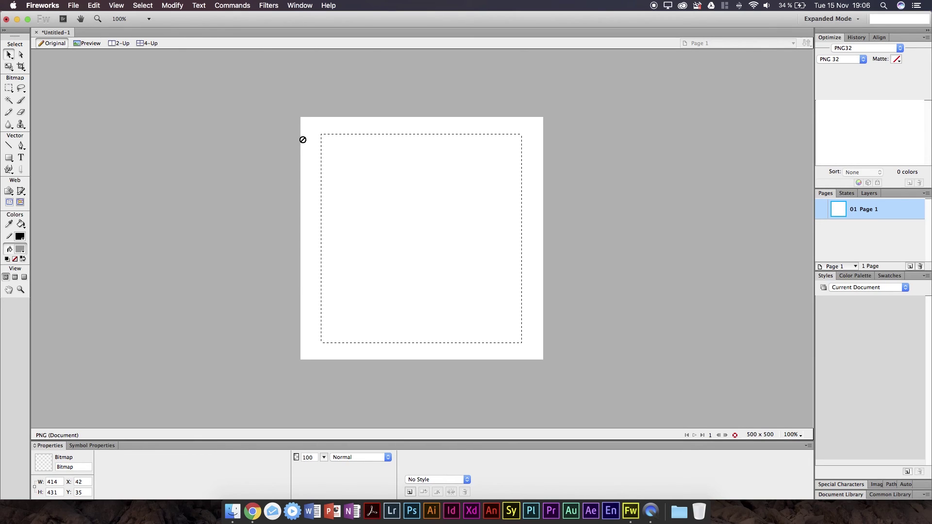
left_click(21, 55)
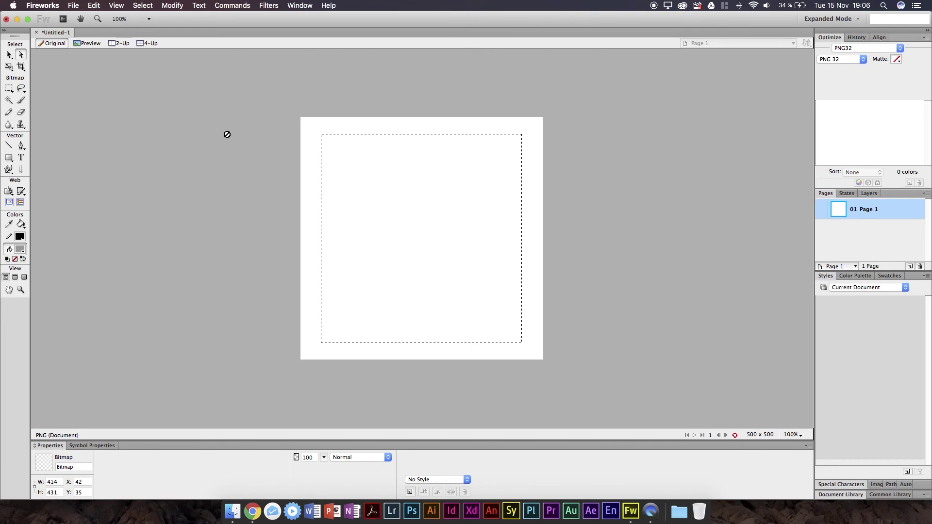
left_click(9, 90)
left_click(267, 182)
left_click(408, 176)
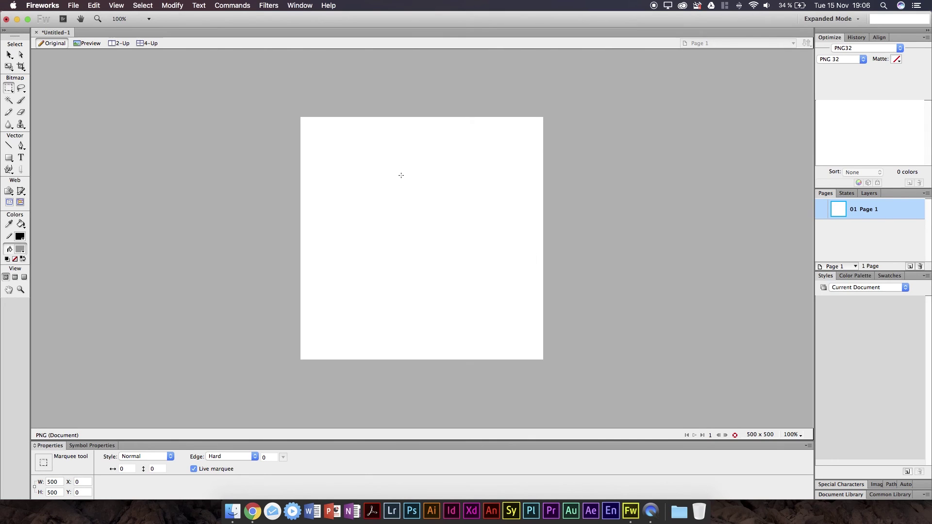